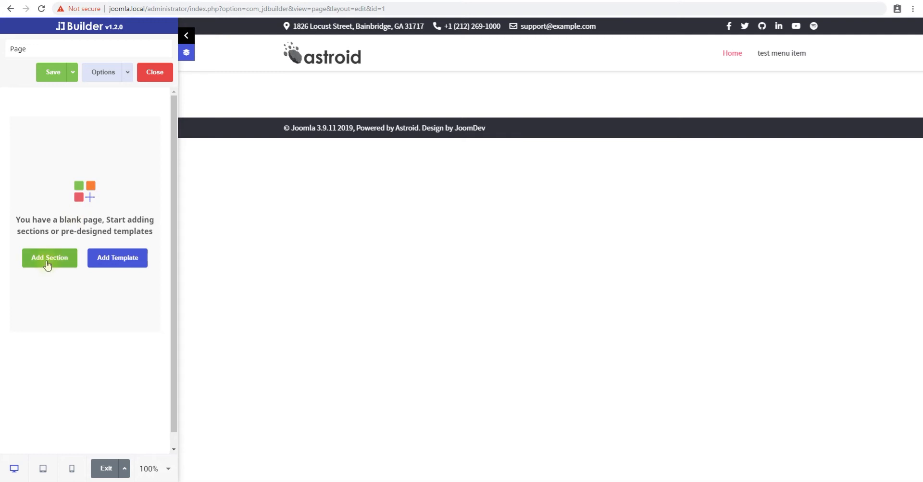
# - Add a new section holding a Before And After element and expand its Basic settings
pyautogui.click(365, 216)
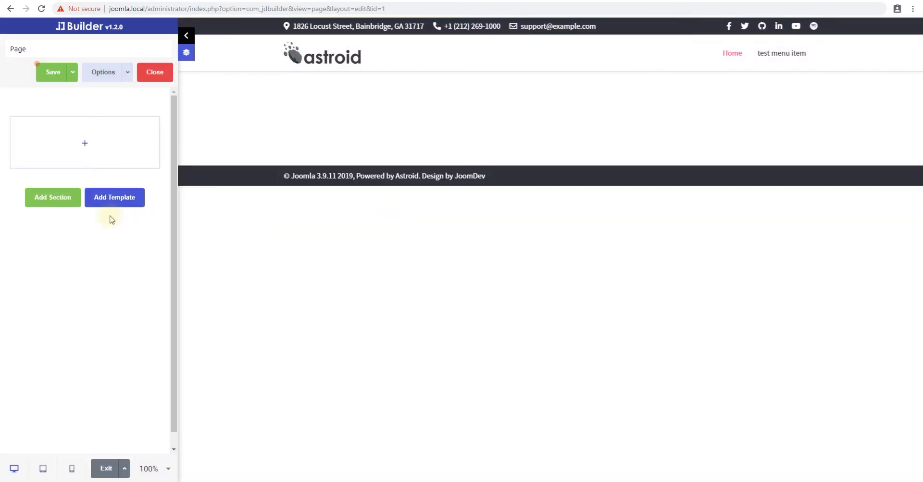
pyautogui.click(85, 144)
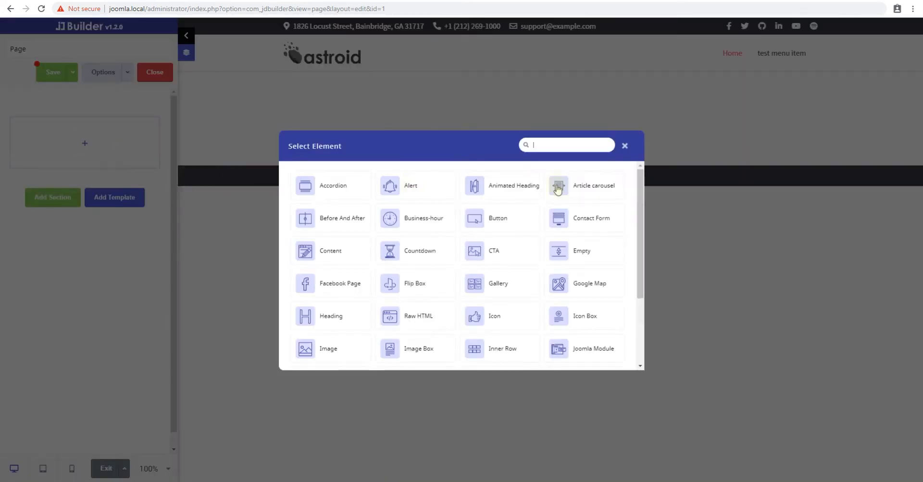
pyautogui.click(559, 148)
pyautogui.write('image')
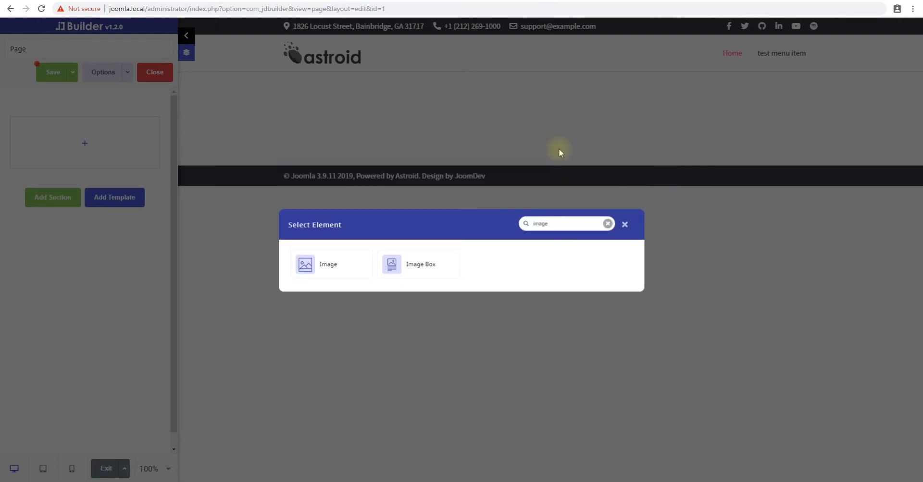
pyautogui.hotkey('ctrl', 'a')
pyautogui.write('befor')
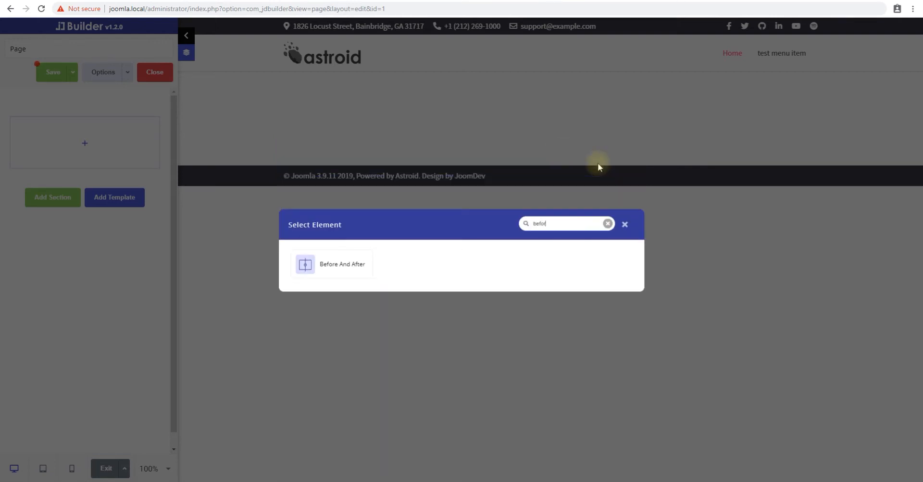
pyautogui.click(340, 266)
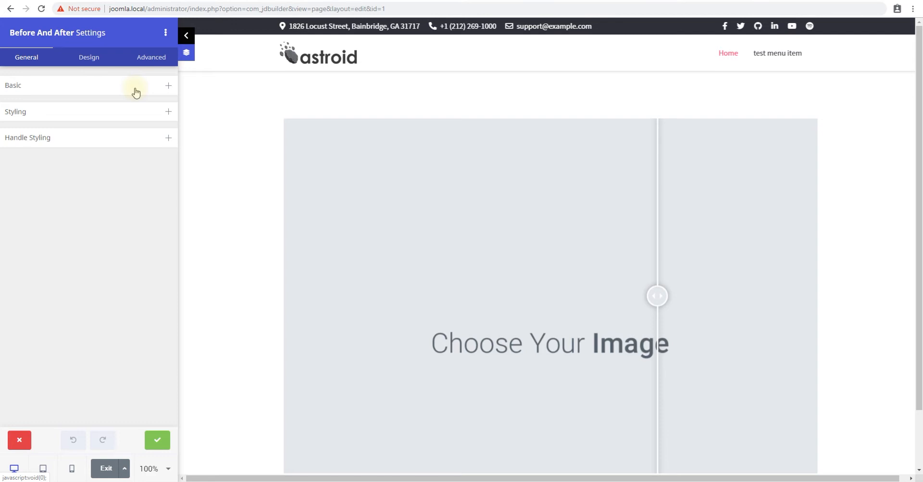
pyautogui.click(136, 92)
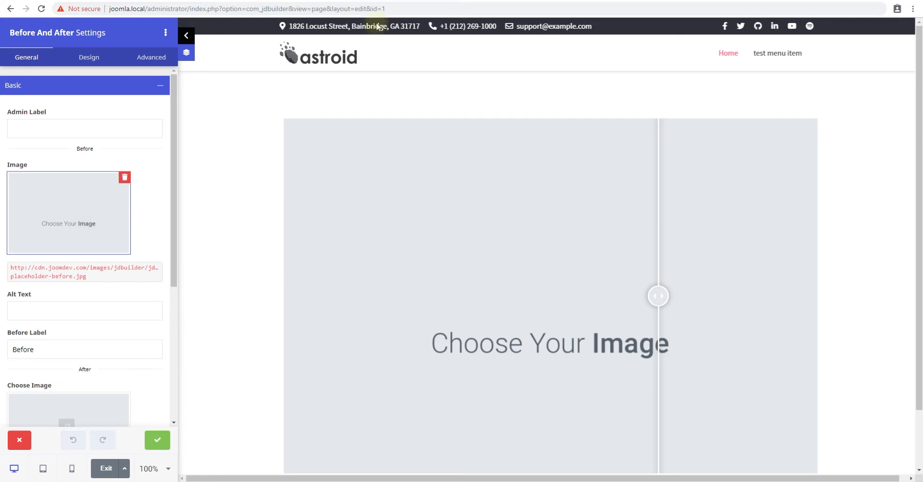
# - Open a new browser tab and search Google Images for windows xp wallpaper
pyautogui.click(360, 0)
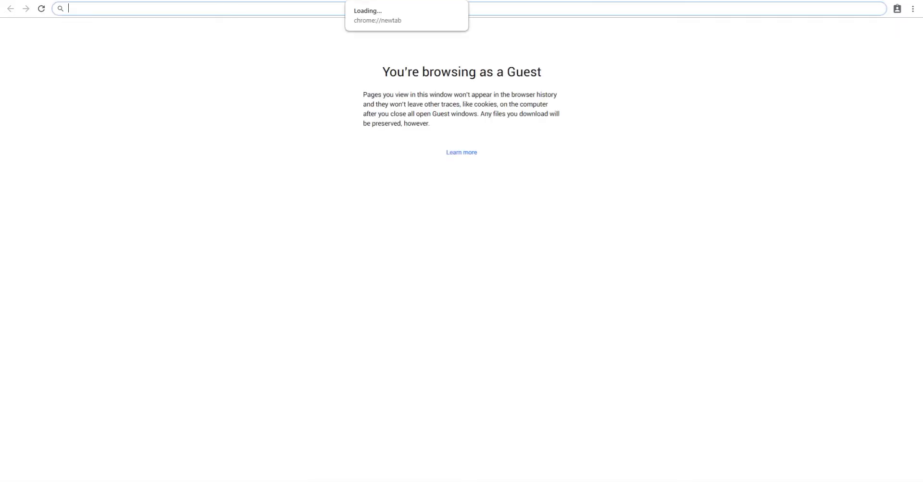
pyautogui.write('widn')
pyautogui.write('windows')
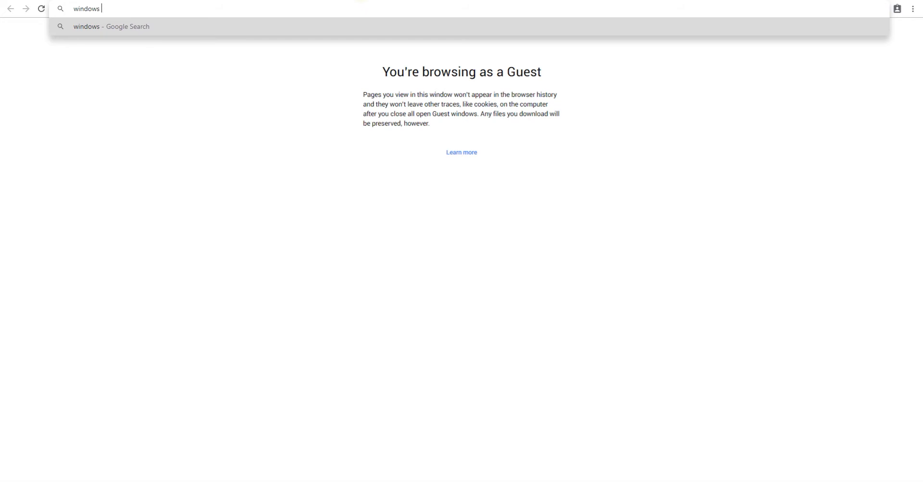
pyautogui.write(' xp wallper')
pyautogui.press('Return')
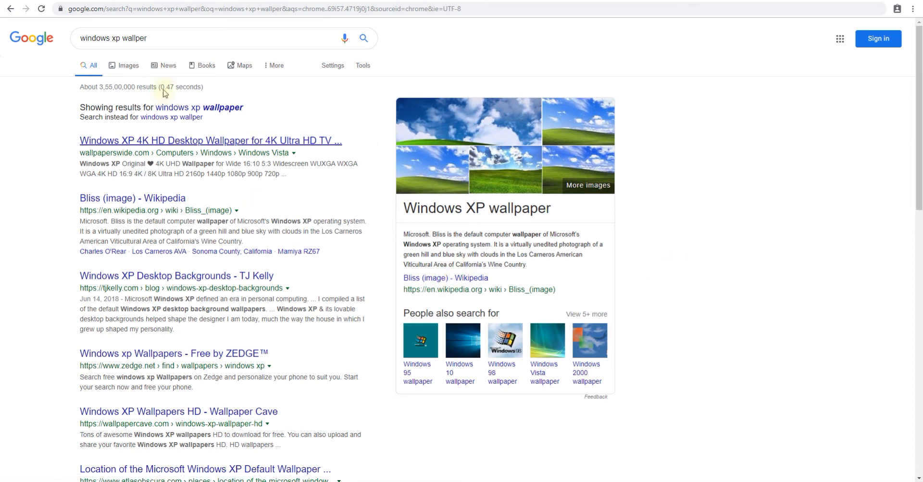
pyautogui.click(223, 111)
pyautogui.click(126, 65)
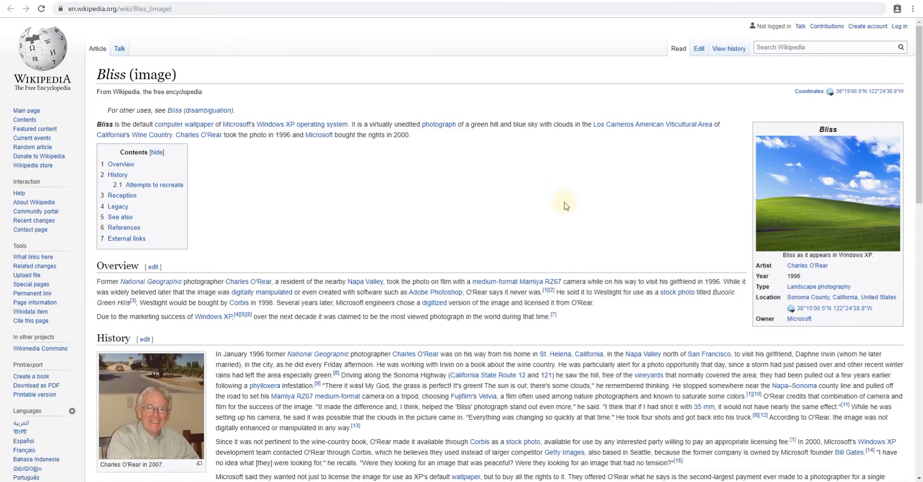
# - Browse the Wikipedia pages about the Bliss image and its related photo files
pyautogui.scroll(-7, 644, 210)
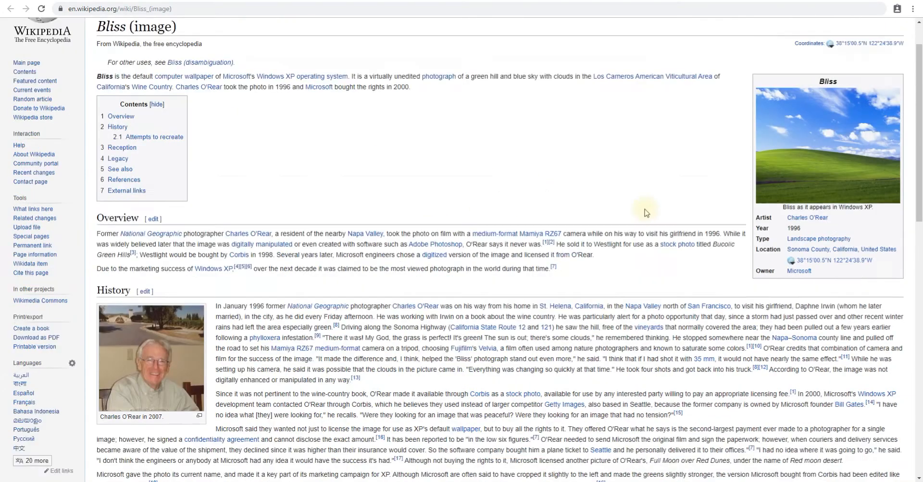
pyautogui.click(845, 270)
pyautogui.scroll(6, 727, 229)
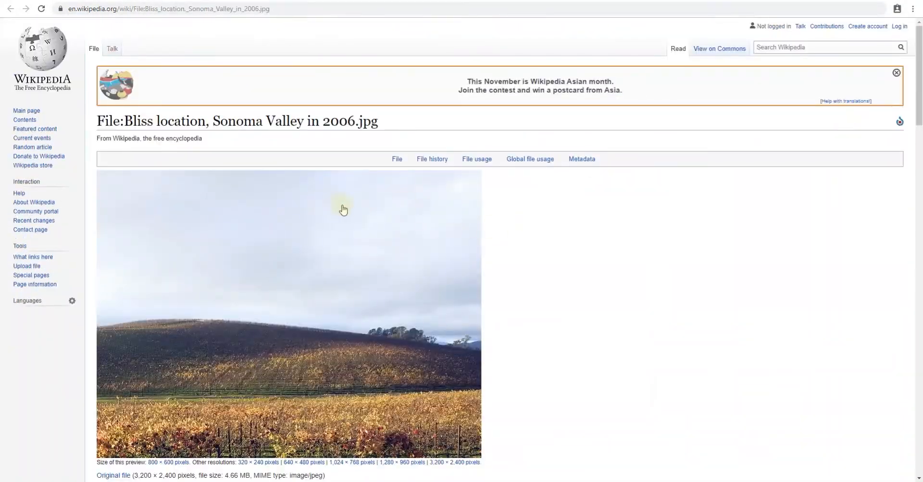
pyautogui.scroll(-3, 343, 210)
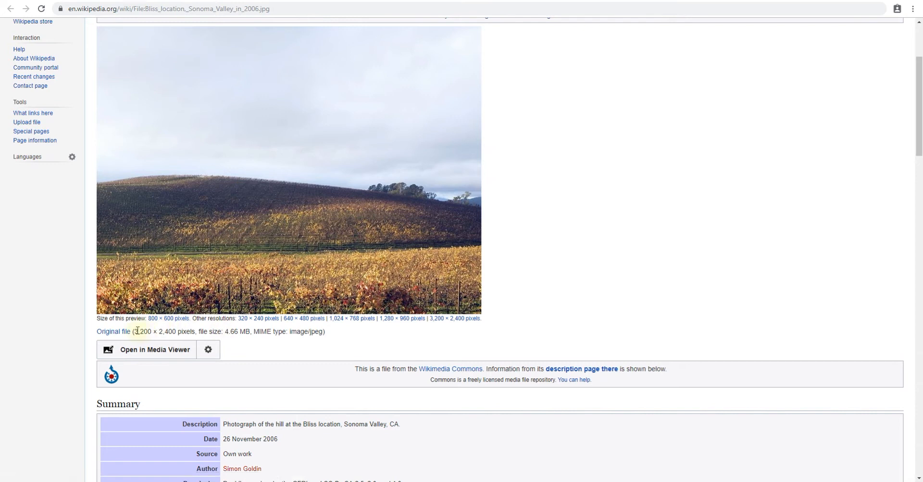
pyautogui.moveTo(137, 331); pyautogui.dragTo(193, 333)
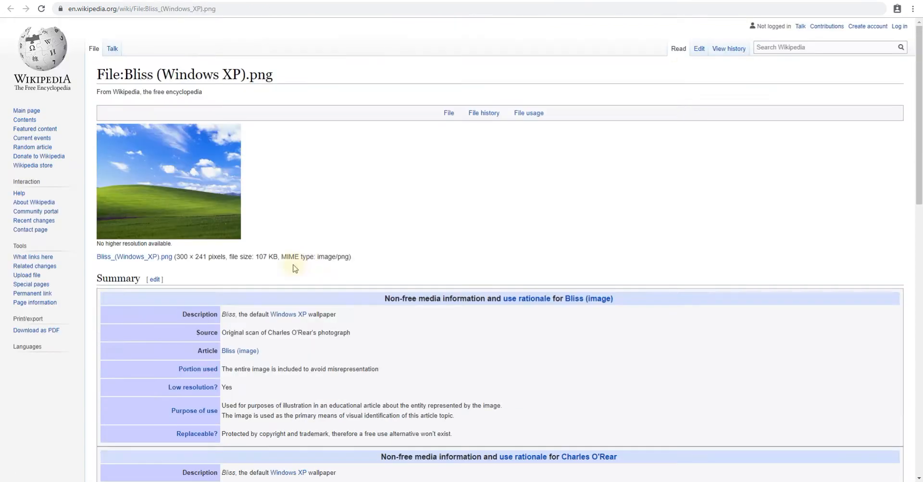
pyautogui.scroll(-3, 301, 267)
pyautogui.scroll(3, 301, 266)
pyautogui.scroll(1, 197, 199)
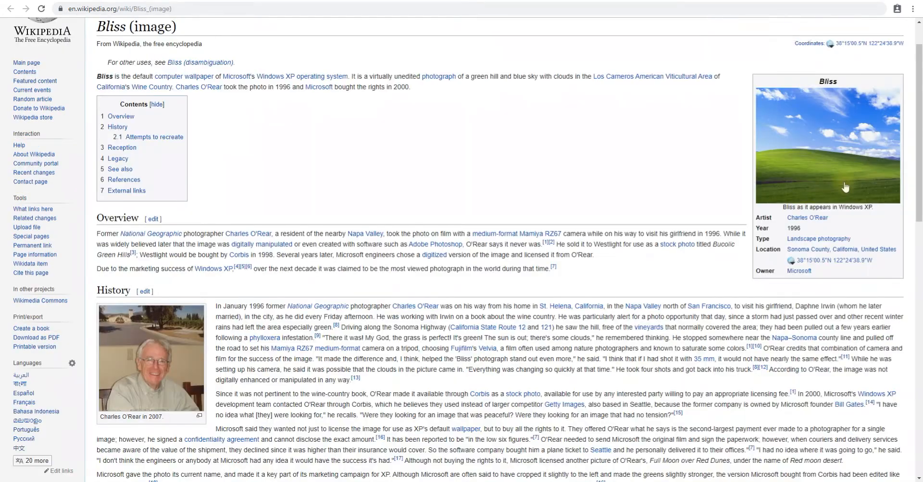
pyautogui.scroll(-2, 814, 124)
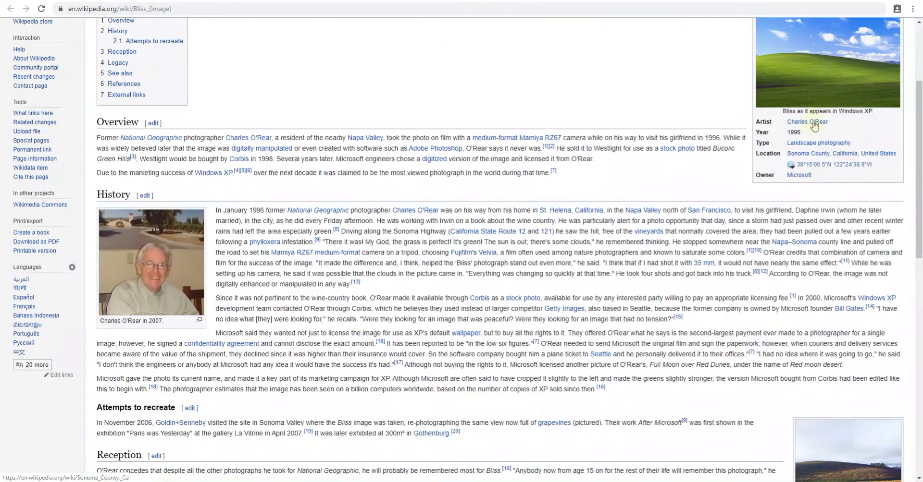
pyautogui.scroll(-4, 814, 125)
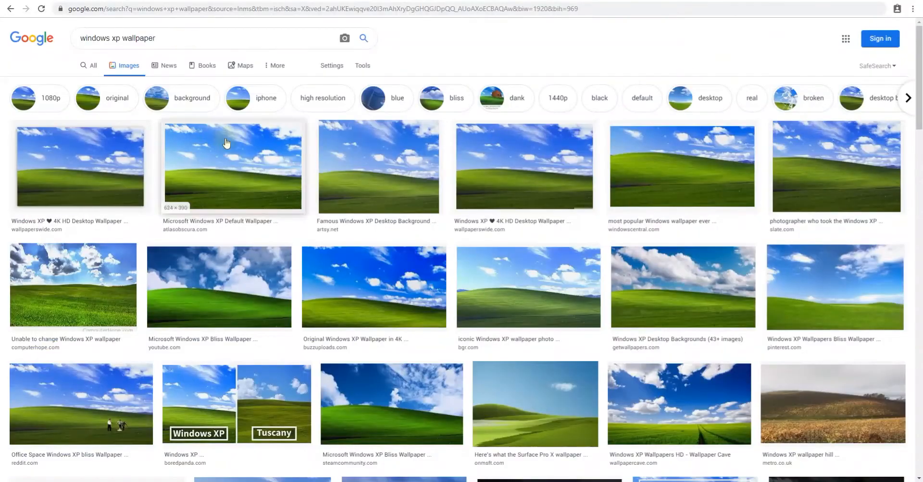
# - Search Google Images for bliss image and filter the results to Large size
pyautogui.moveTo(181, 37); pyautogui.dragTo(79, 38)
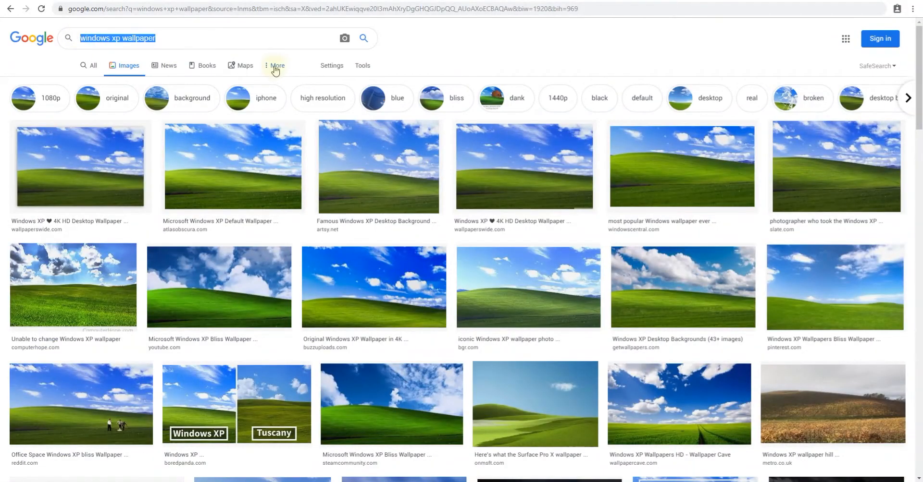
pyautogui.write('bliss image')
pyautogui.press('Return')
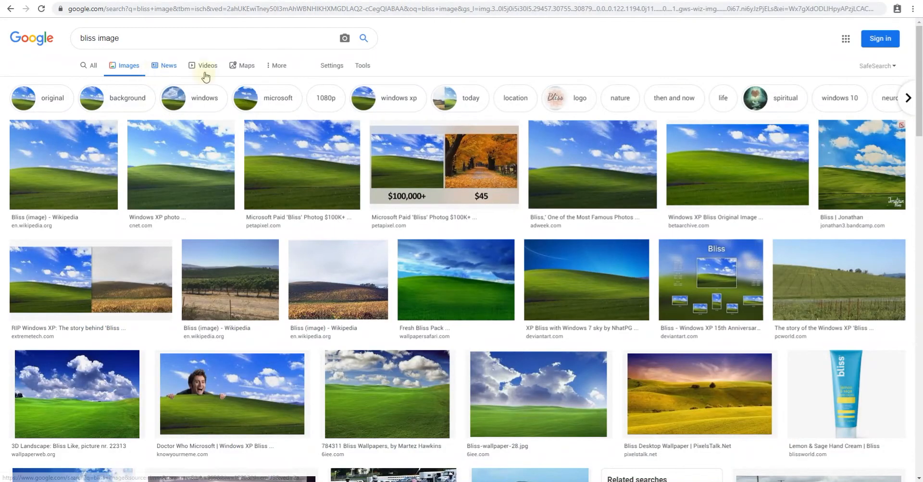
pyautogui.click(332, 66)
pyautogui.click(363, 66)
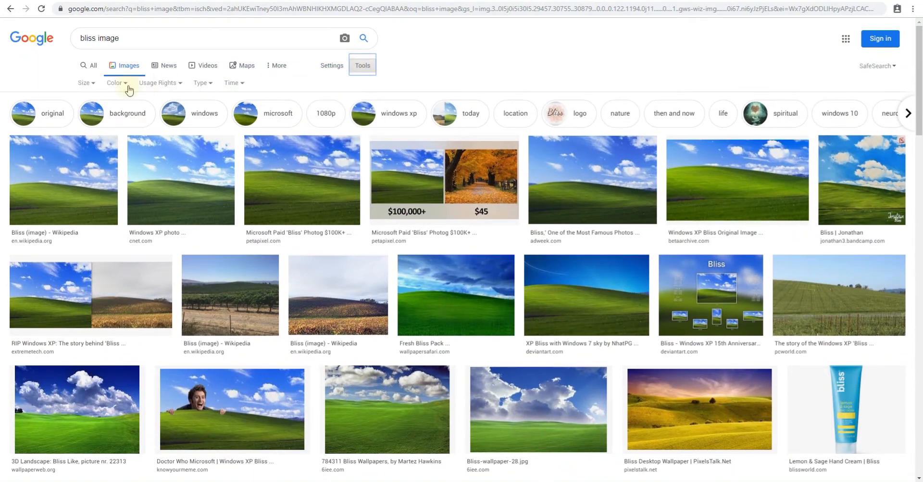
pyautogui.click(94, 86)
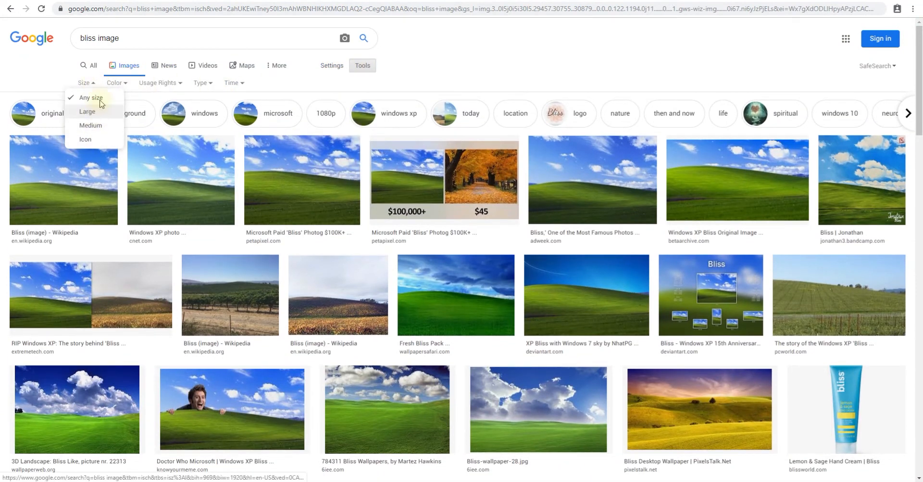
pyautogui.click(91, 125)
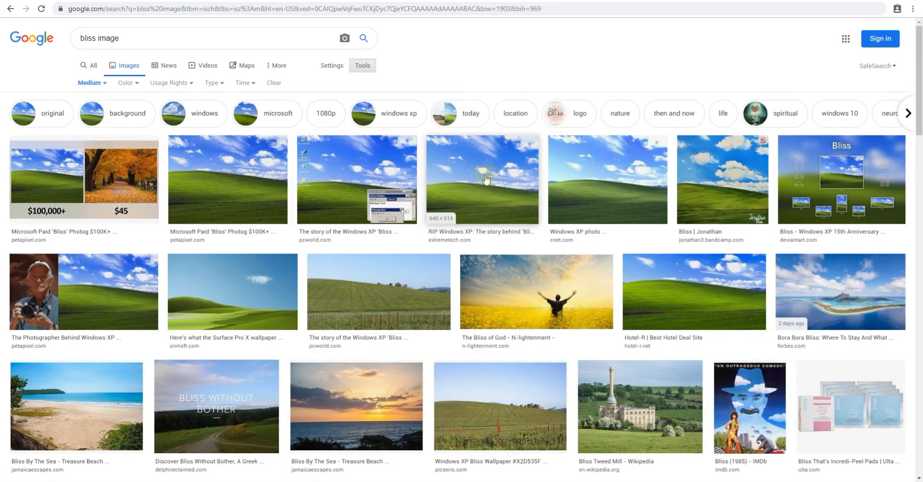
pyautogui.click(90, 82)
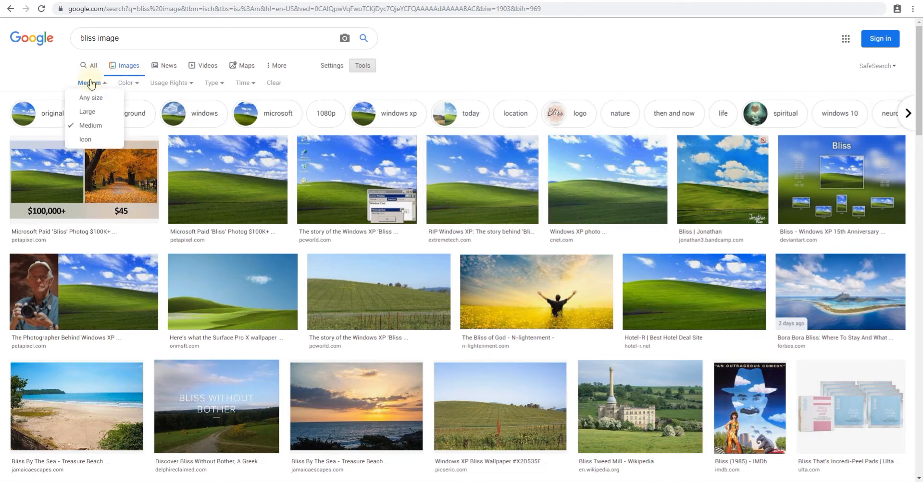
pyautogui.click(90, 111)
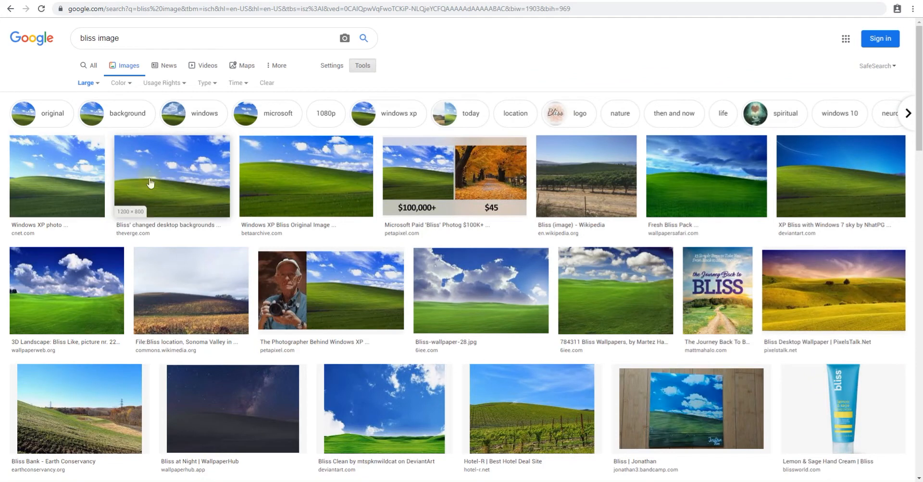
# - Open a large Bliss image result and save the picture to the computer
pyautogui.click(212, 187)
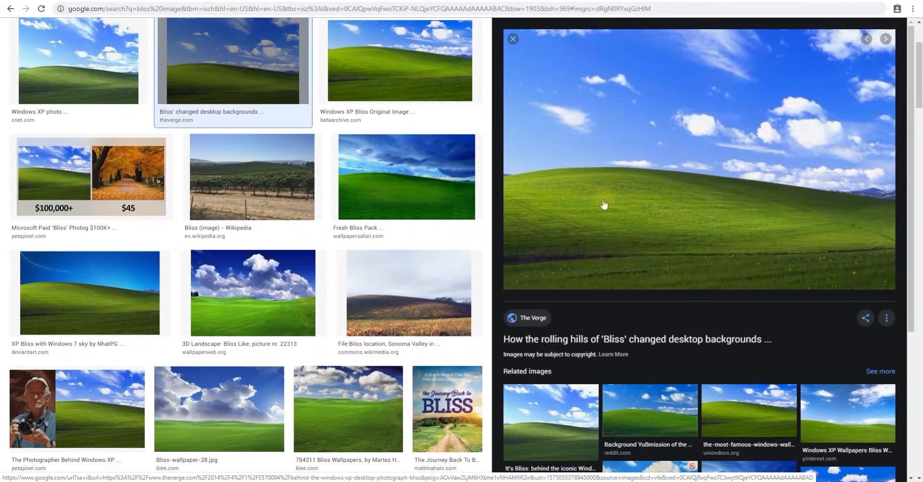
pyautogui.rightClick(585, 197)
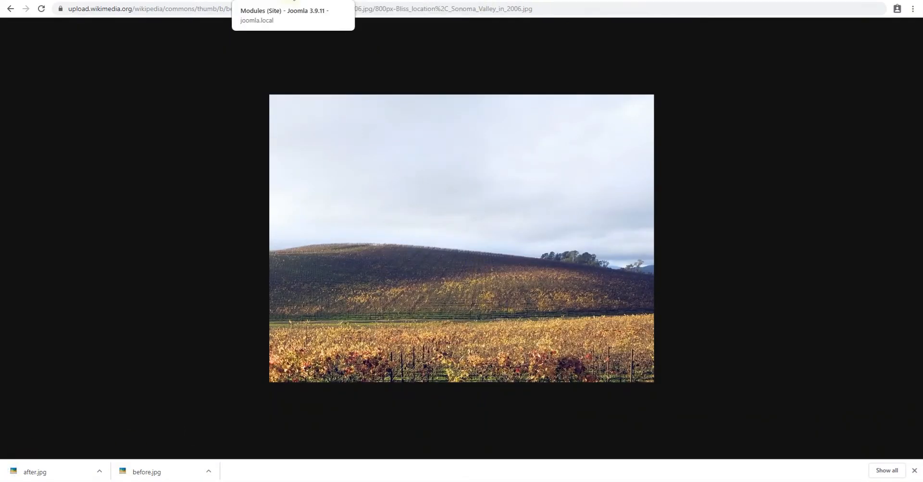
# - Return to the builder, open the media library from the Before image field, and upload after.jpg
pyautogui.click(288, 1)
pyautogui.click(173, 1)
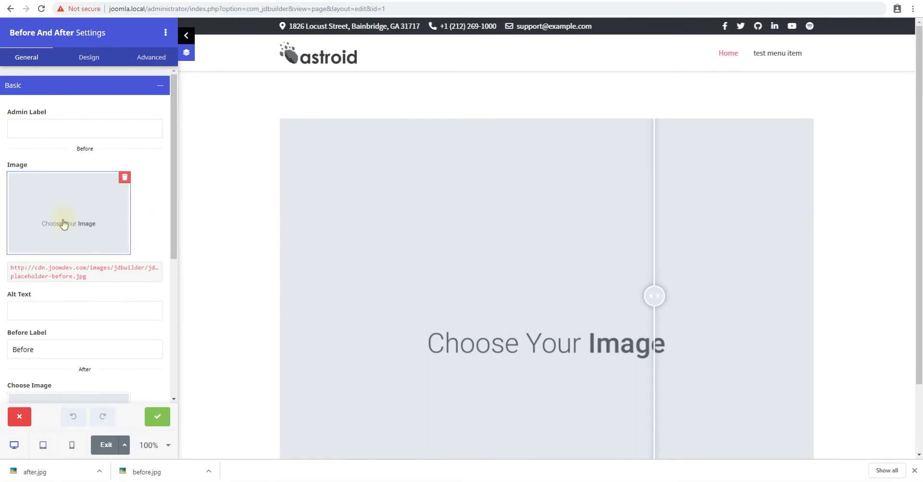
pyautogui.click(67, 231)
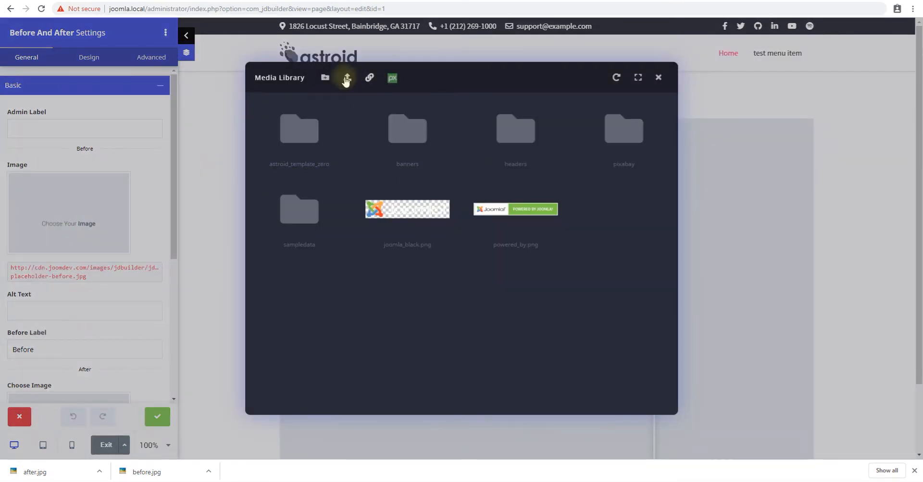
pyautogui.moveTo(32, 473); pyautogui.dragTo(432, 212)
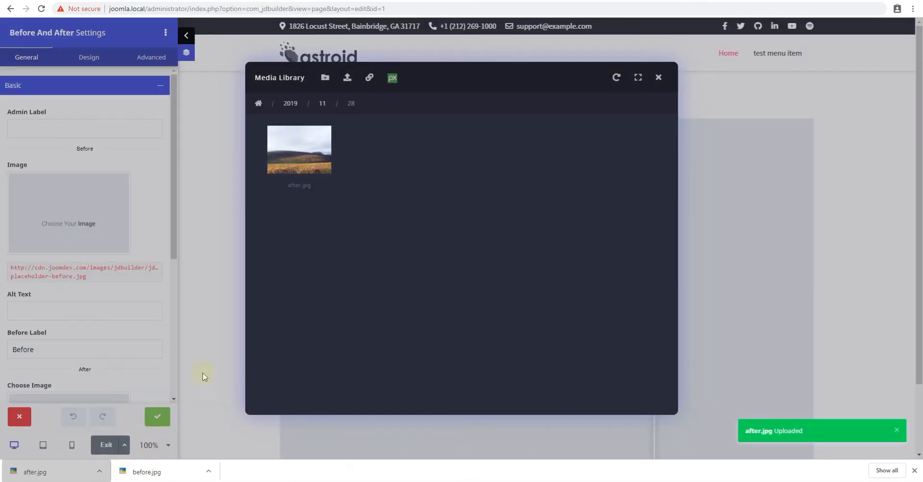
# - Upload before.jpg to the media library and set it as the Before image
pyautogui.click(258, 104)
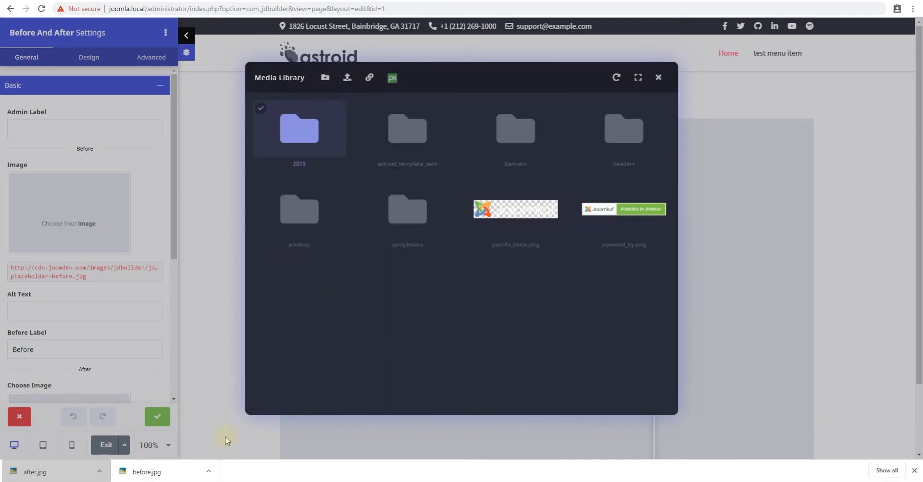
pyautogui.moveTo(144, 470); pyautogui.dragTo(431, 160)
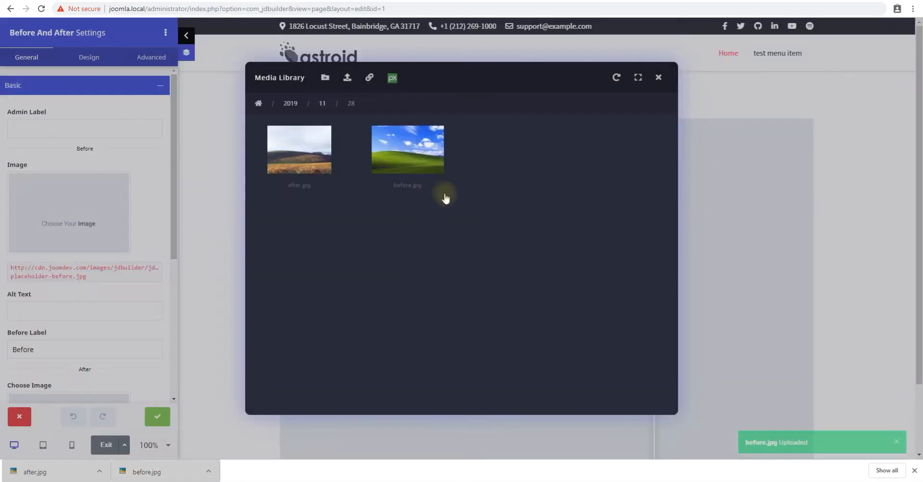
pyautogui.click(407, 157)
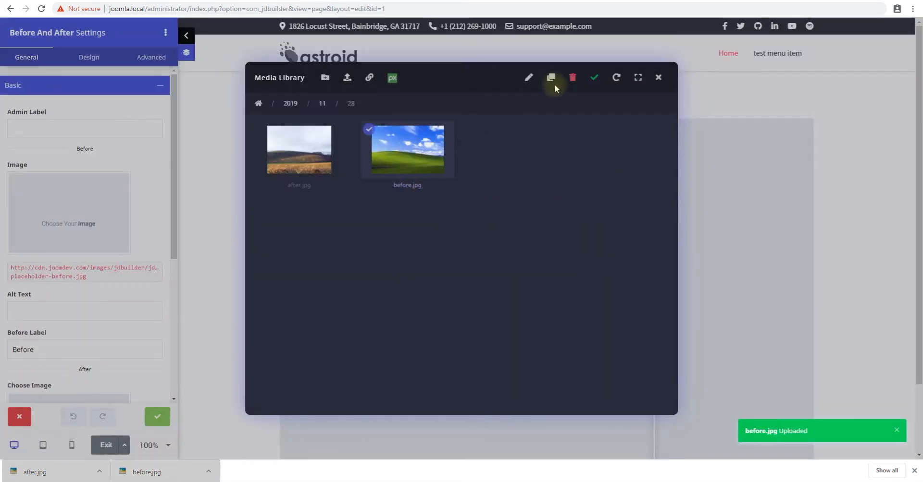
pyautogui.click(595, 77)
# - Set the After image to after.jpg from the 2019/11/28 folder in the media library
pyautogui.moveTo(653, 295); pyautogui.dragTo(628, 280)
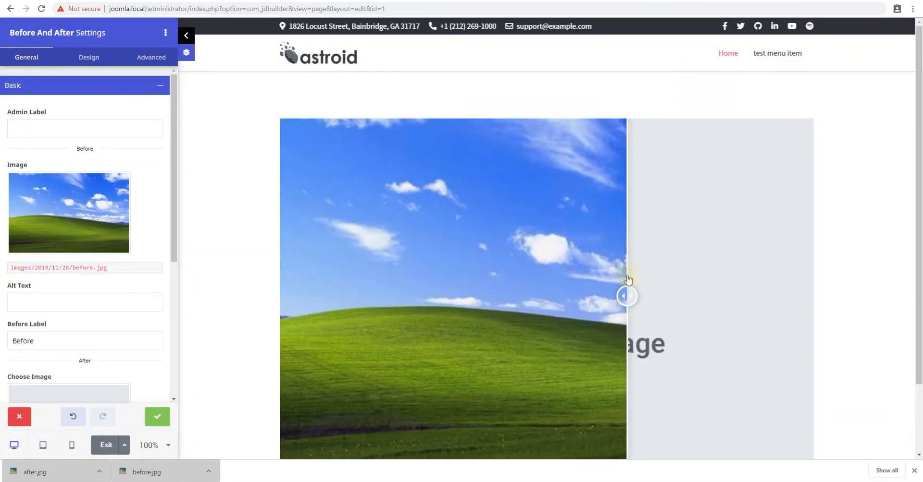
pyautogui.scroll(-4, 121, 284)
pyautogui.click(82, 208)
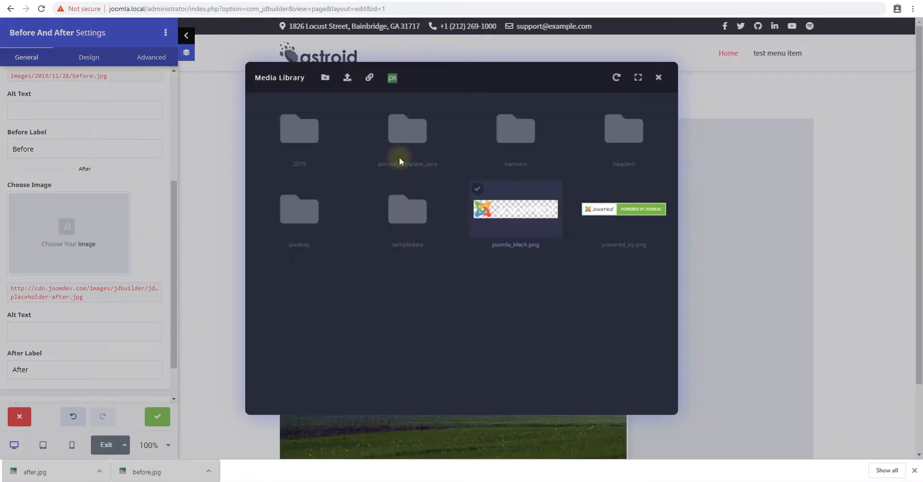
pyautogui.doubleClick(294, 137)
pyautogui.doubleClick(299, 143)
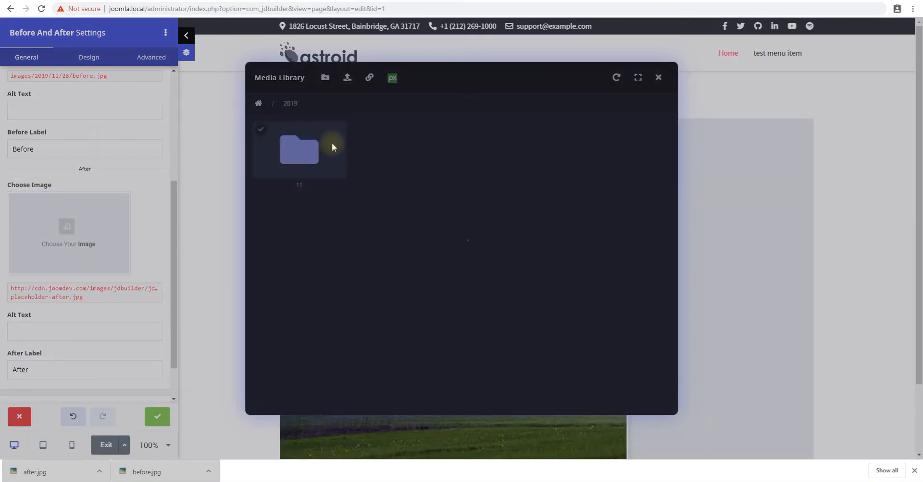
pyautogui.doubleClick(300, 153)
pyautogui.doubleClick(299, 151)
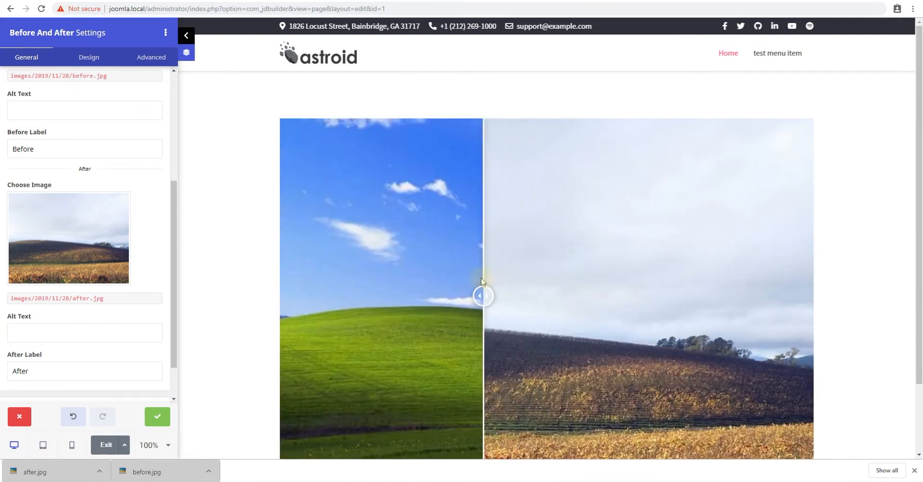
# - Set the Before label to Original and the After label to Now
pyautogui.scroll(-1, 595, 249)
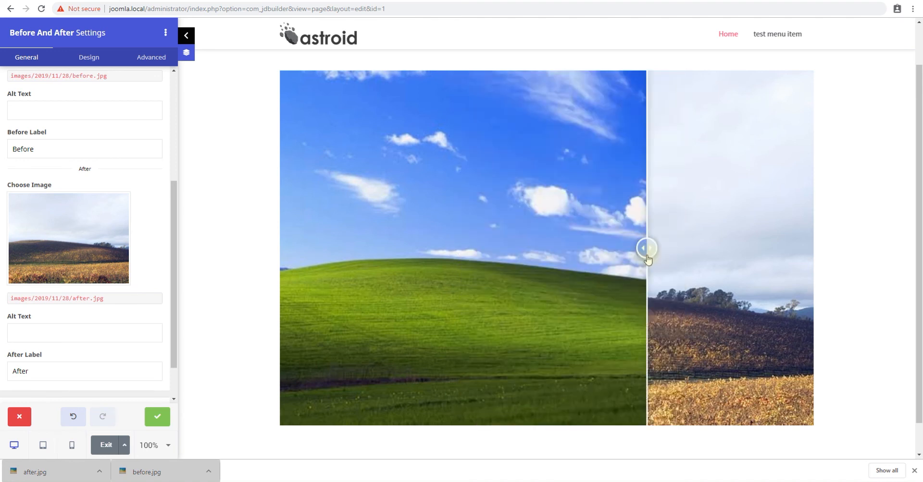
pyautogui.scroll(3, 100, 264)
pyautogui.scroll(1, 92, 242)
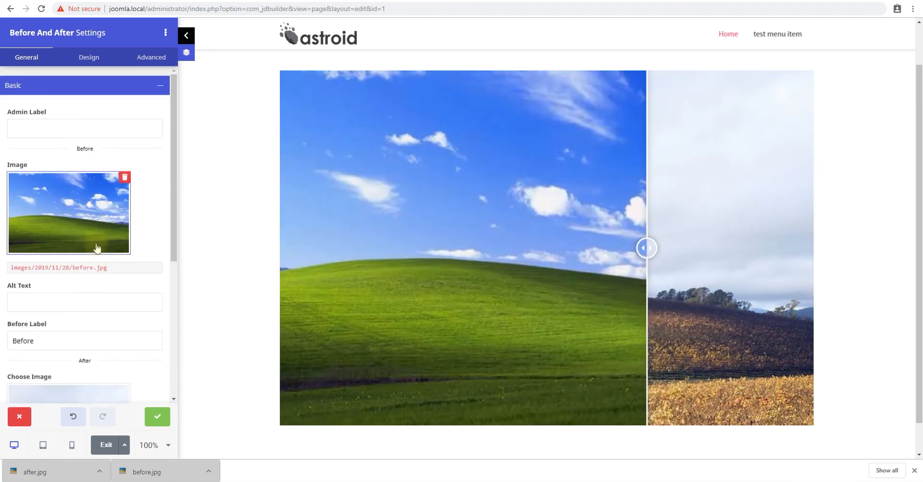
pyautogui.scroll(-1, 92, 152)
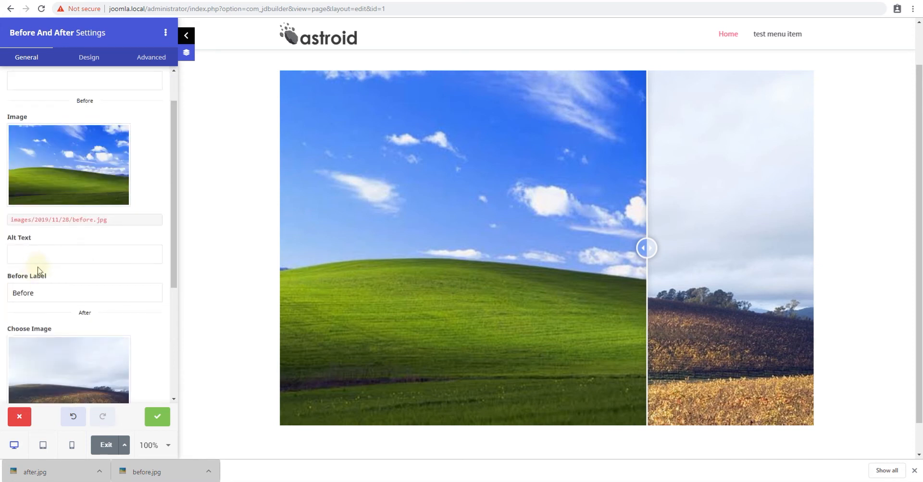
pyautogui.click(44, 253)
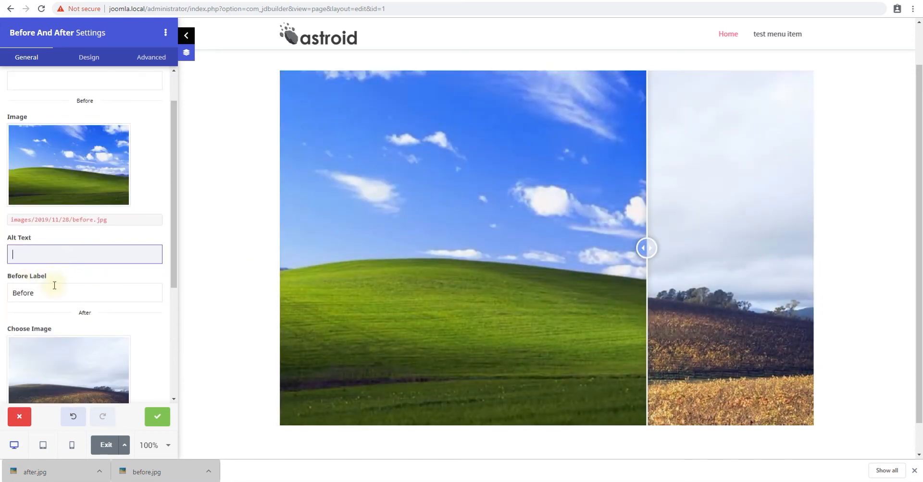
pyautogui.click(58, 291)
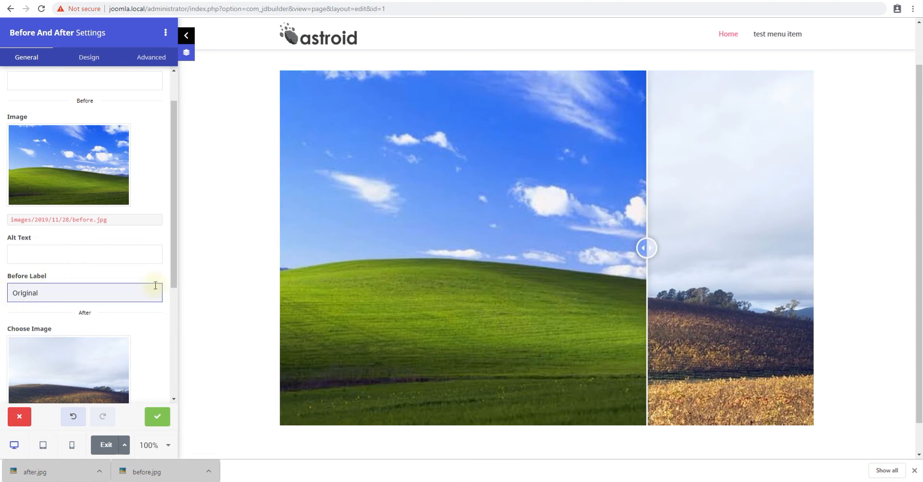
pyautogui.write('Original')
pyautogui.scroll(-4, 150, 288)
pyautogui.doubleClick(16, 323)
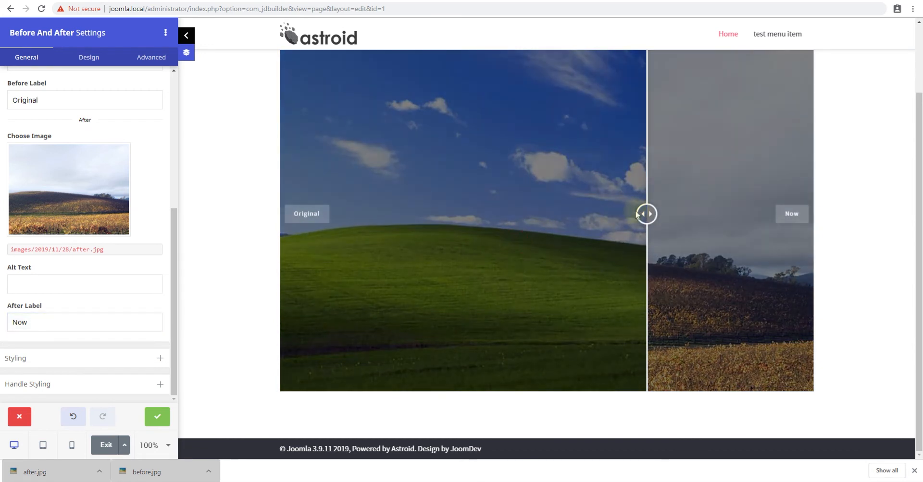
# - Switch the slider orientation to Vertical in the Styling settings and drag the handle to preview it
pyautogui.moveTo(646, 213)
pyautogui.mouseDown()
pyautogui.moveTo(468, 215)
pyautogui.moveTo(633, 217)
pyautogui.mouseUp()
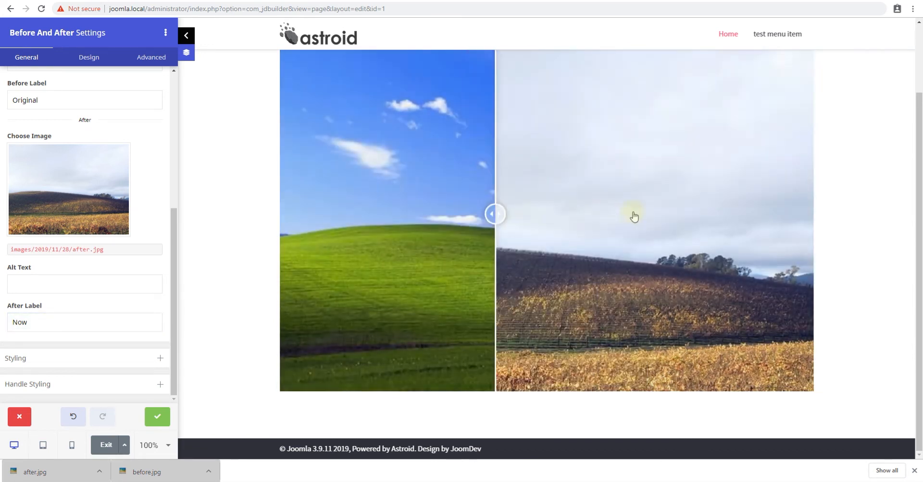
pyautogui.scroll(3, 115, 269)
pyautogui.click(71, 88)
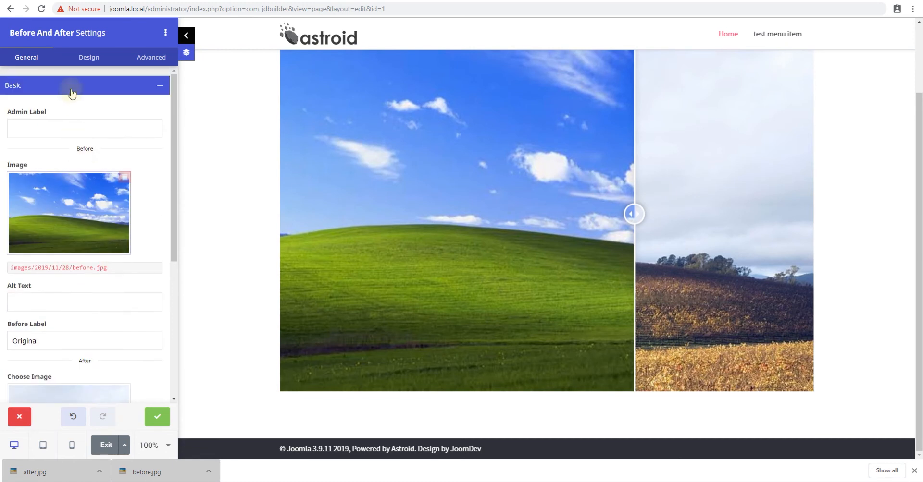
pyautogui.click(63, 114)
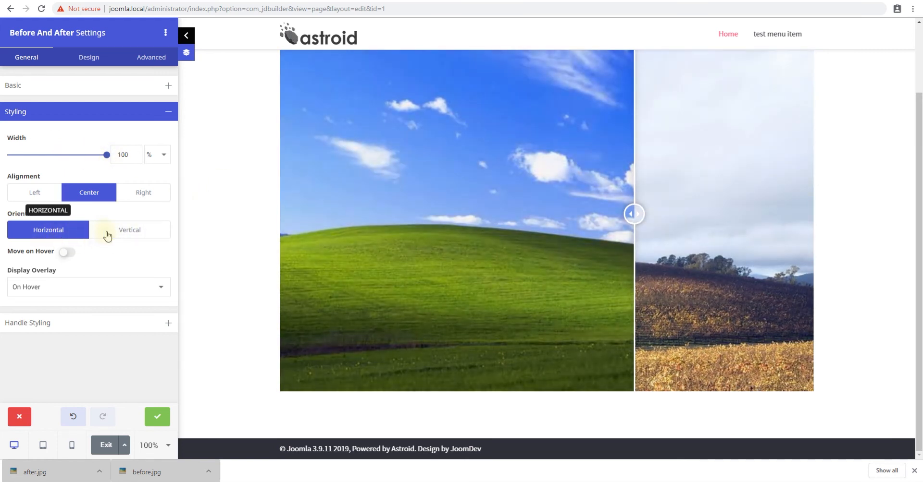
pyautogui.click(164, 237)
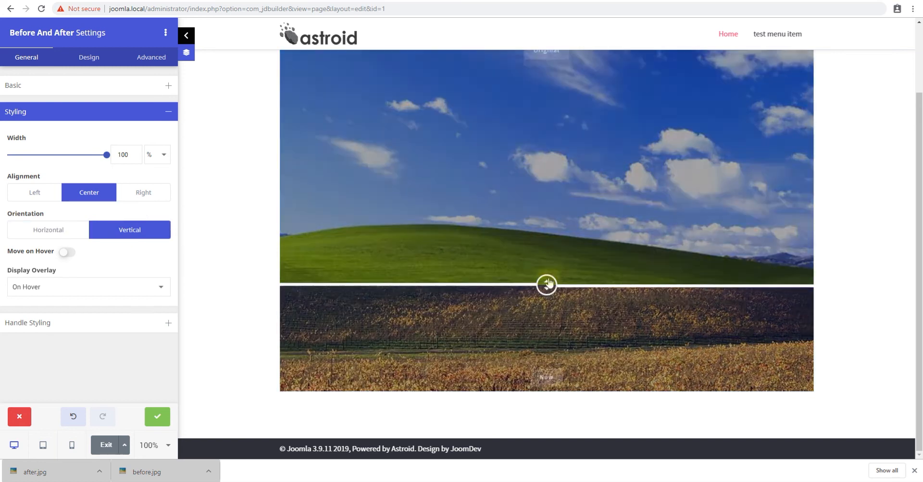
pyautogui.moveTo(558, 331); pyautogui.dragTo(566, 283)
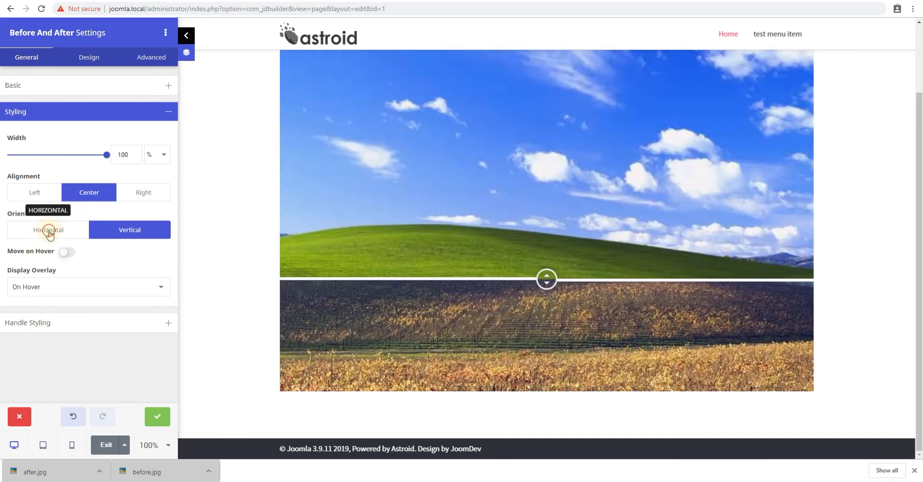
# - Switch the orientation back to Horizontal and drag the comparison handle across the images
pyautogui.click(56, 231)
pyautogui.moveTo(534, 206); pyautogui.dragTo(509, 213)
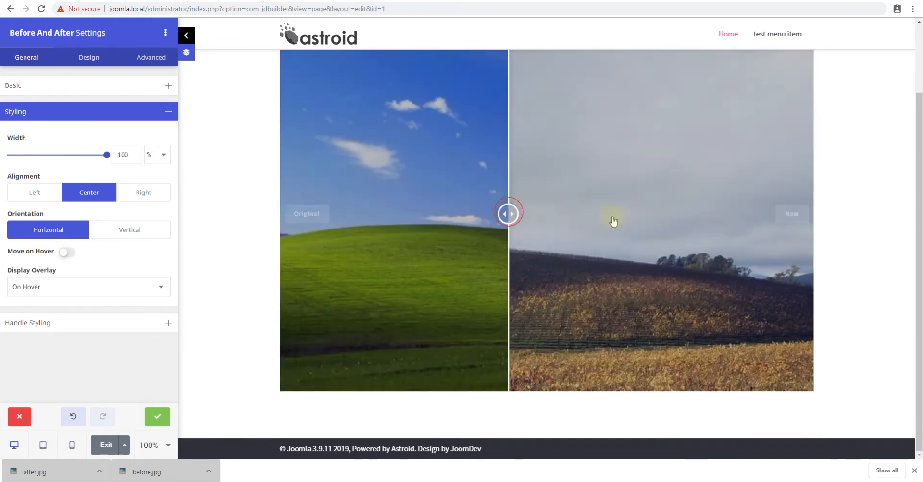
pyautogui.moveTo(612, 221); pyautogui.dragTo(686, 226)
pyautogui.moveTo(523, 227); pyautogui.dragTo(509, 228)
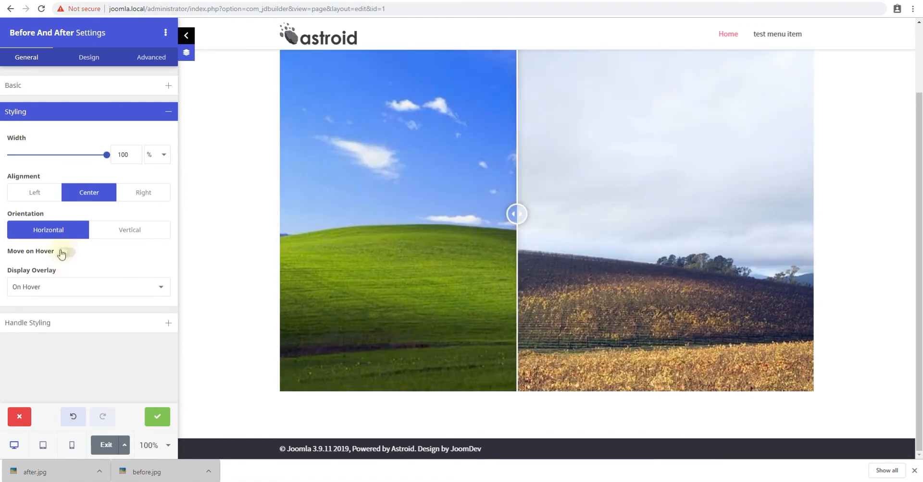
# - Turn Move on Hover on and off again, then drag the handle in the preview
pyautogui.click(66, 252)
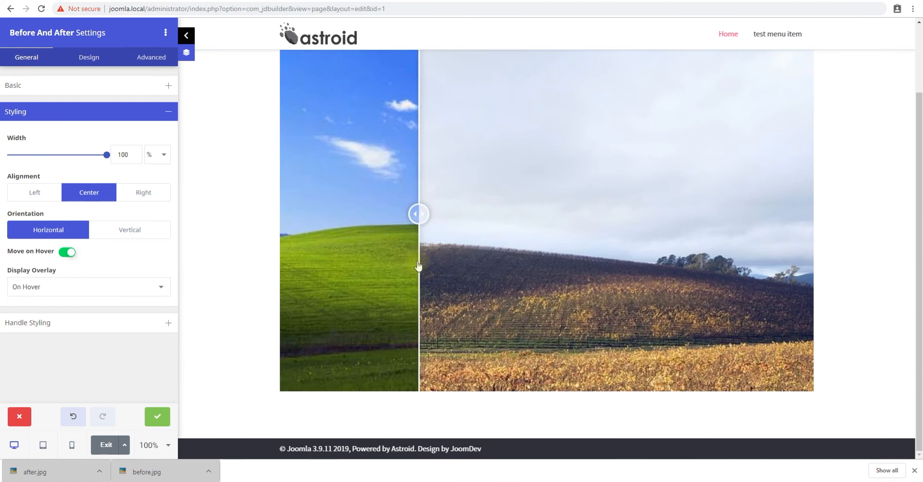
pyautogui.click(67, 256)
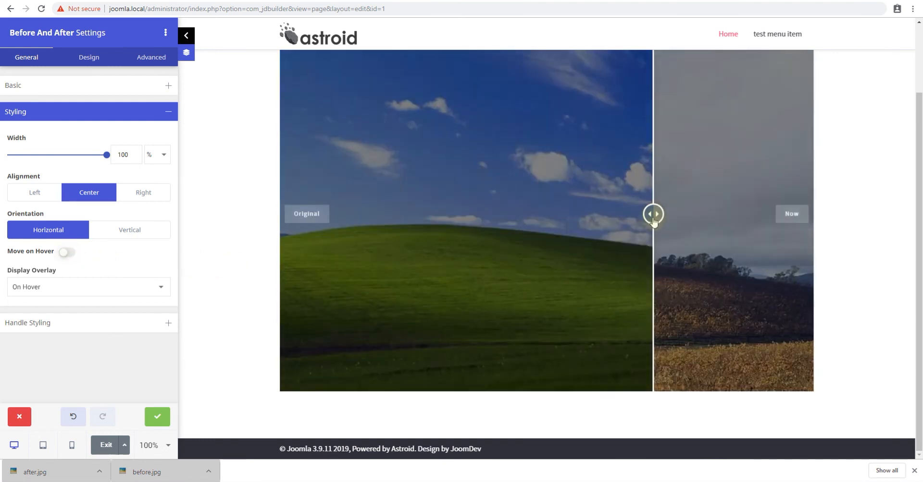
pyautogui.moveTo(654, 221); pyautogui.dragTo(451, 243)
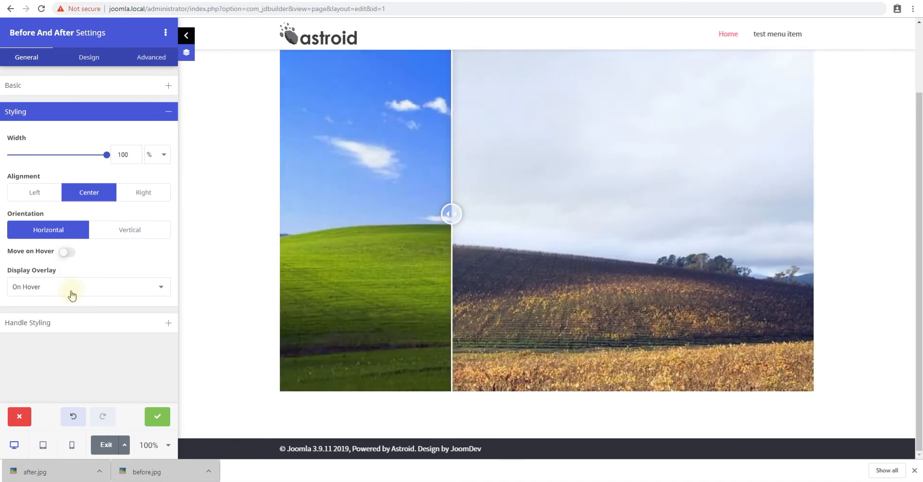
# - Try the Display Overlay options Never and Always, returning it to On Hover
pyautogui.click(41, 290)
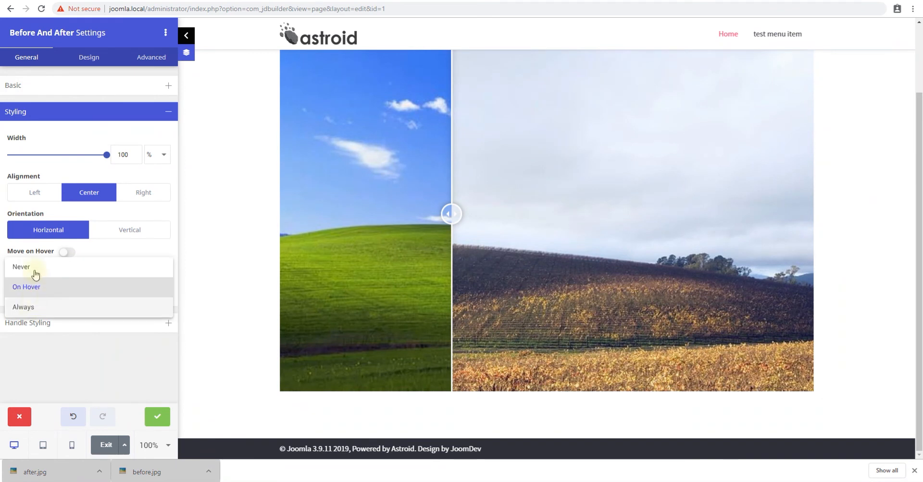
pyautogui.click(35, 274)
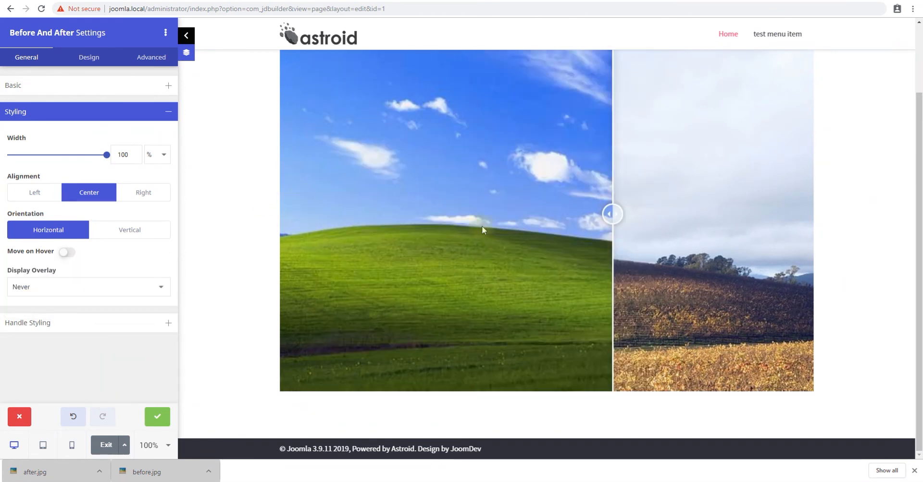
pyautogui.click(67, 289)
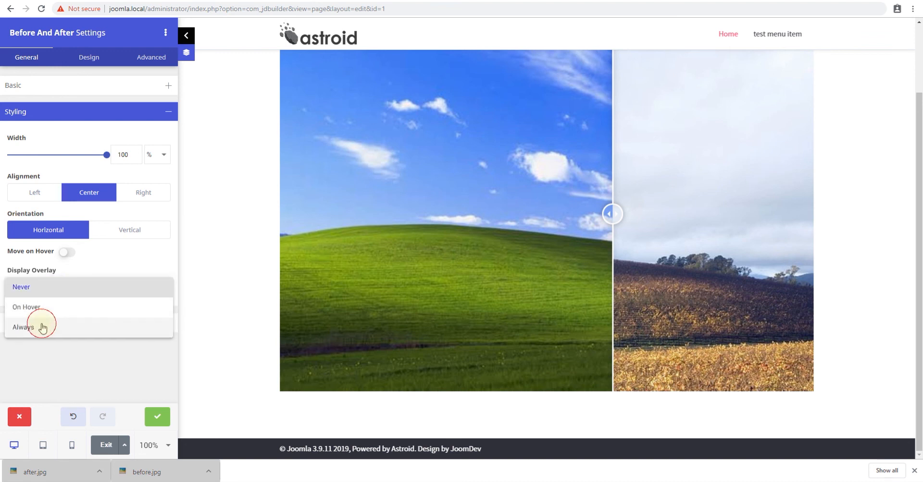
pyautogui.click(42, 328)
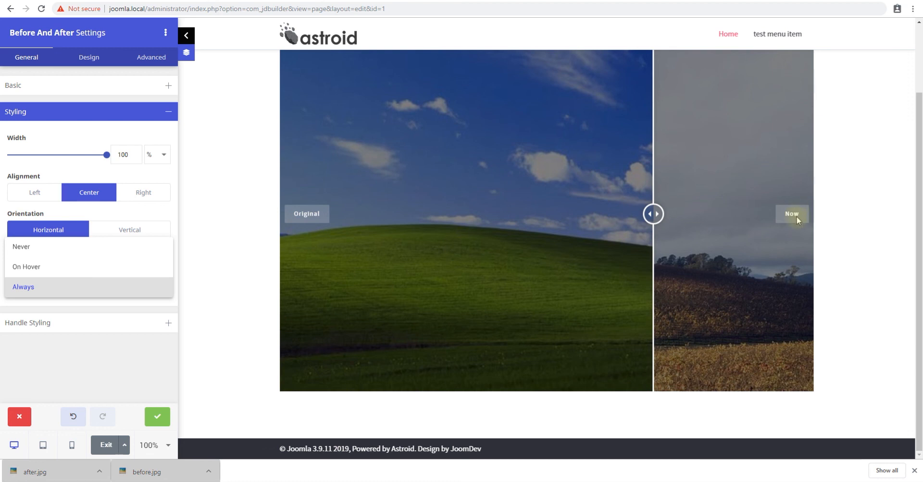
pyautogui.click(58, 273)
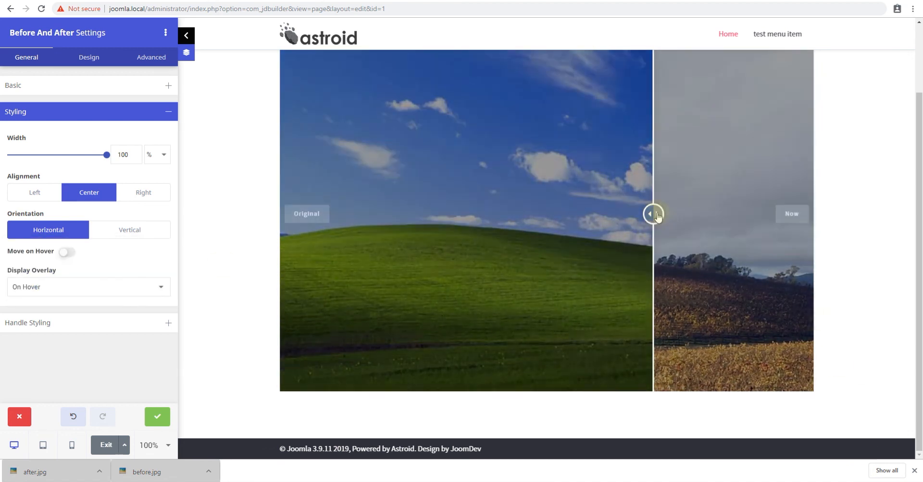
pyautogui.moveTo(657, 215); pyautogui.dragTo(467, 263)
# - Set the Handle Initial Offset to 50% in the Handle Styling settings
pyautogui.click(92, 322)
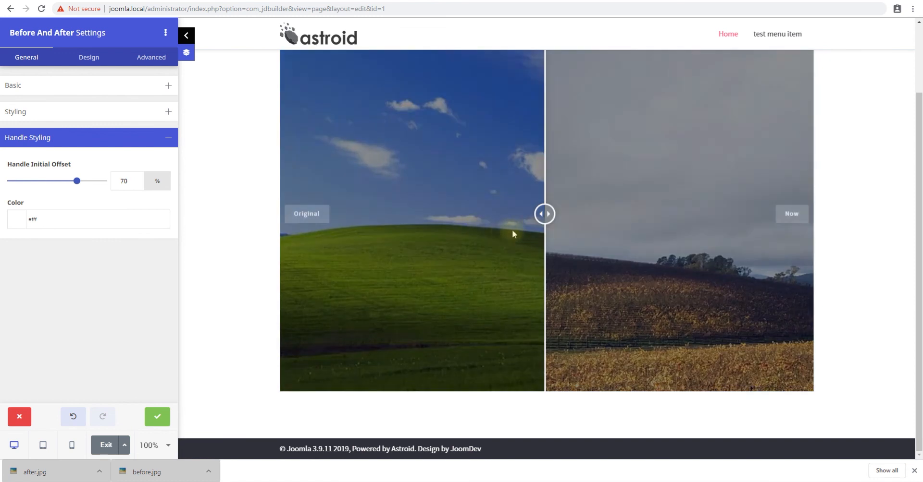
pyautogui.moveTo(544, 214); pyautogui.dragTo(443, 222)
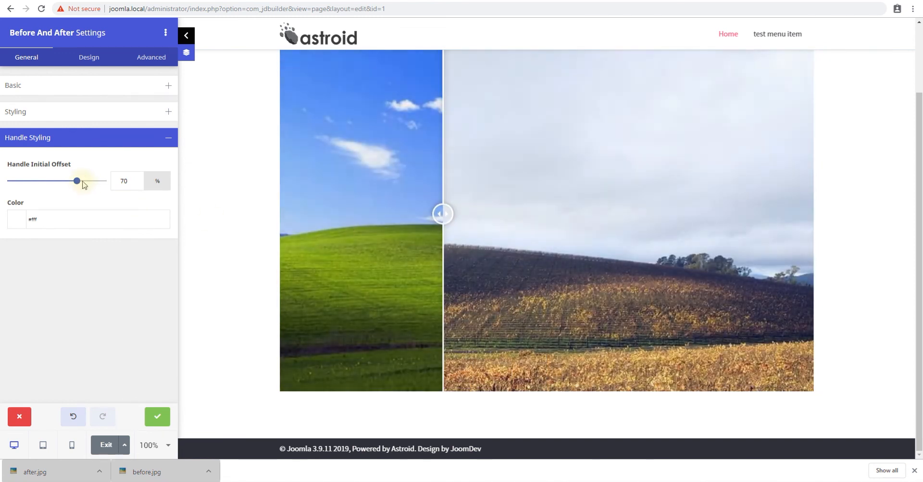
pyautogui.click(57, 181)
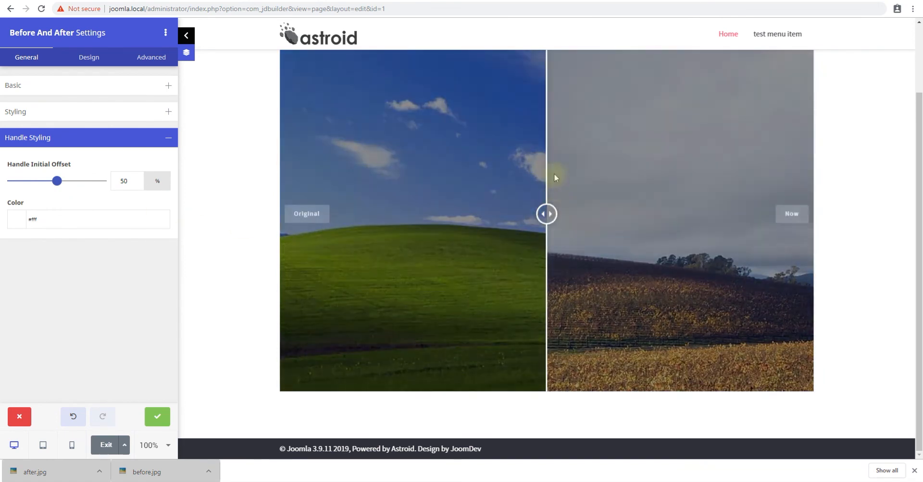
# - Set the handle colour to #787878 and drag the handle to preview the result
pyautogui.click(31, 221)
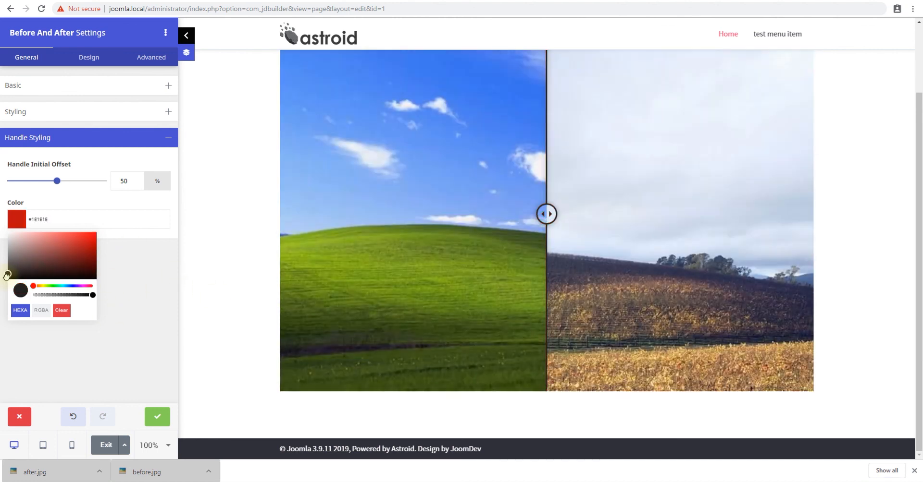
pyautogui.click(132, 278)
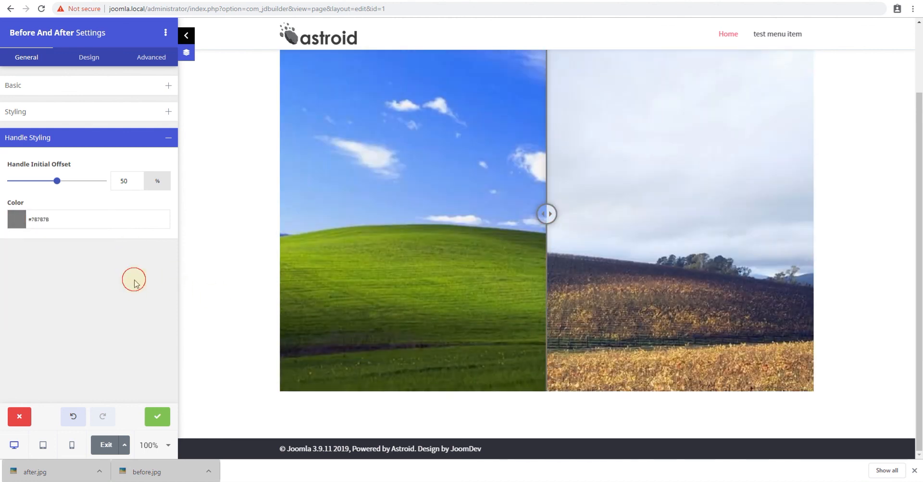
pyautogui.moveTo(644, 214); pyautogui.dragTo(802, 248)
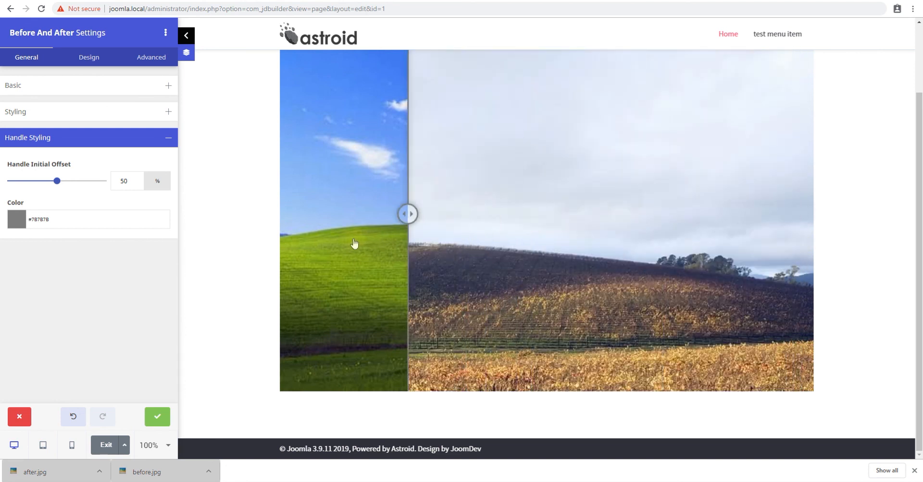